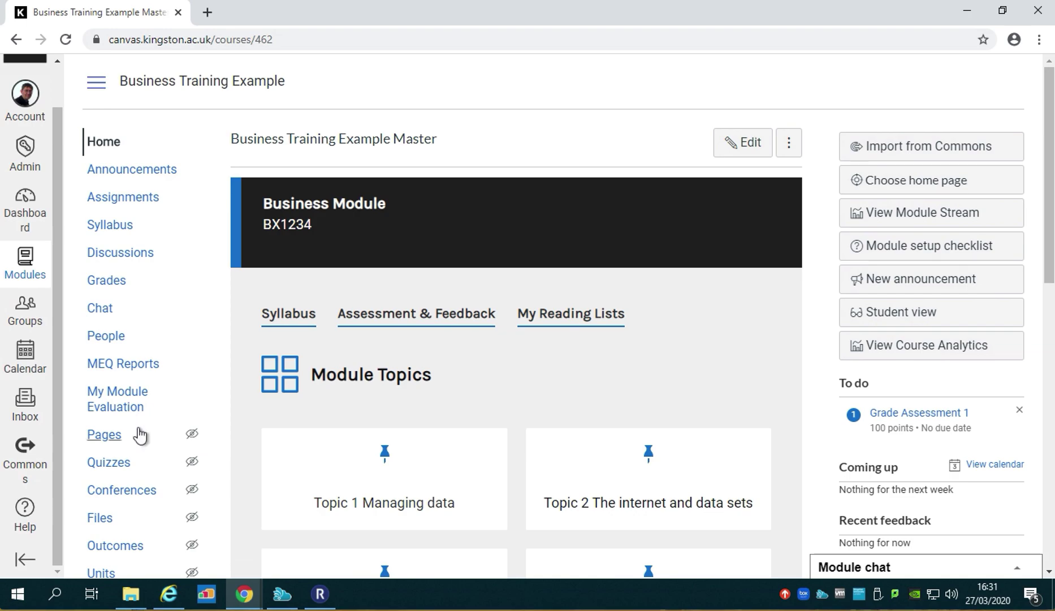
pyautogui.scroll(-10, 138, 427)
pyautogui.scroll(10, 137, 430)
pyautogui.scroll(-3, 137, 429)
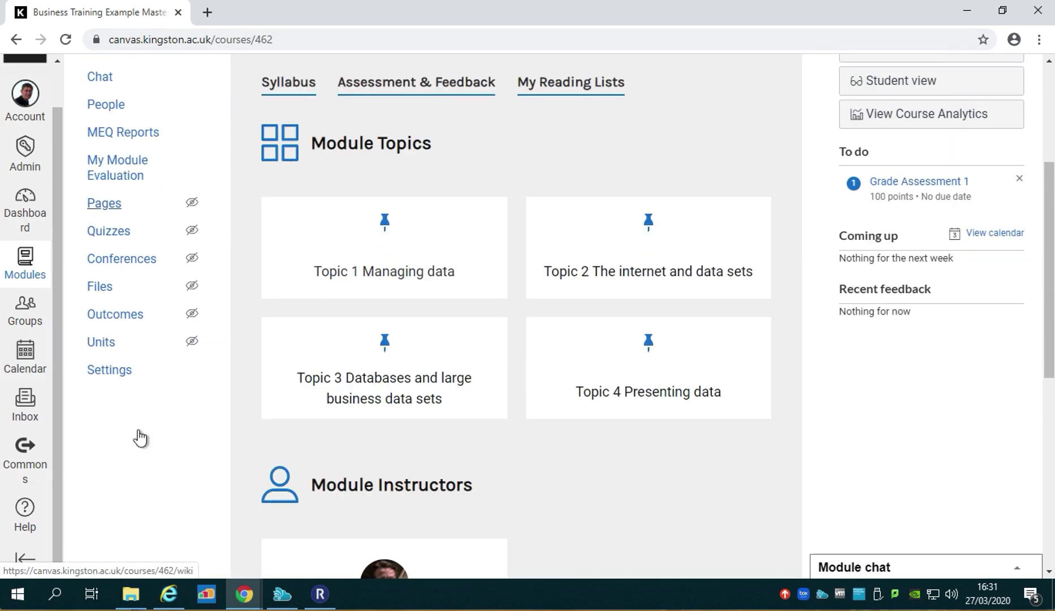
pyautogui.scroll(-1, 137, 436)
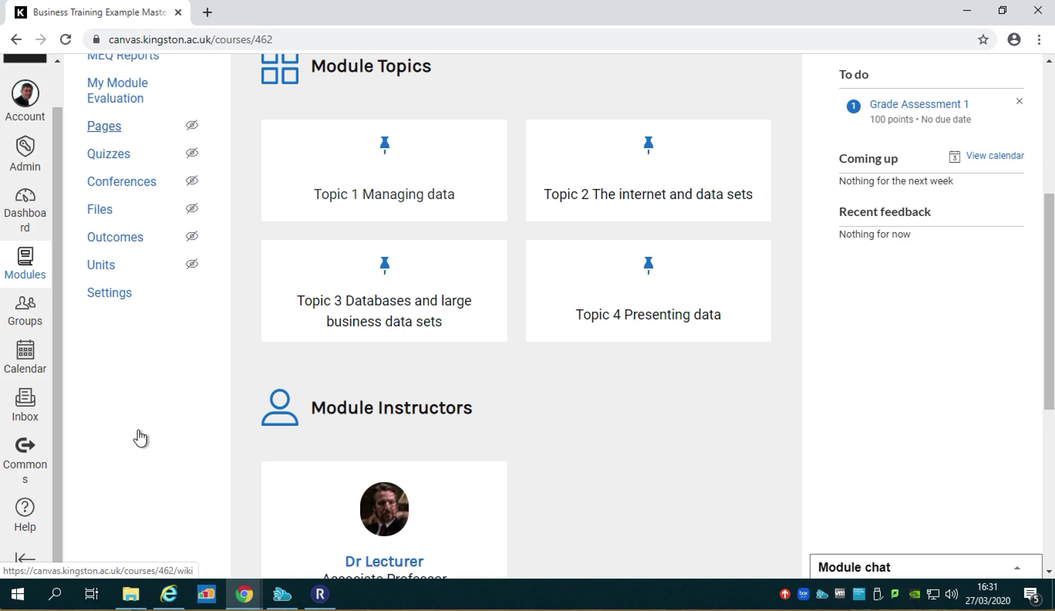
# Go to the module's Settings and start Import Module Content for Business Training Example
pyautogui.click(116, 297)
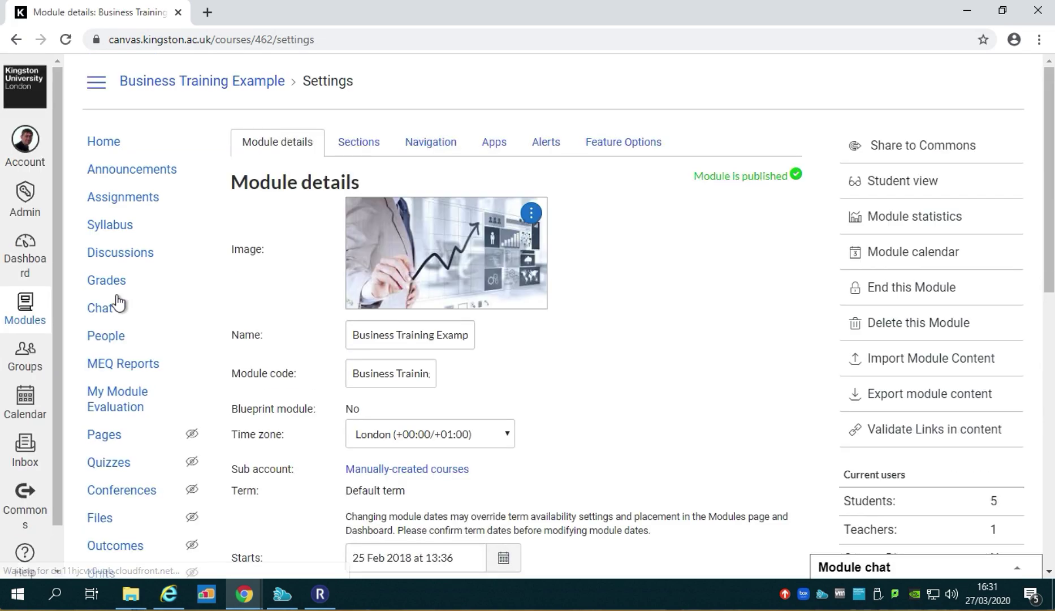
pyautogui.click(932, 361)
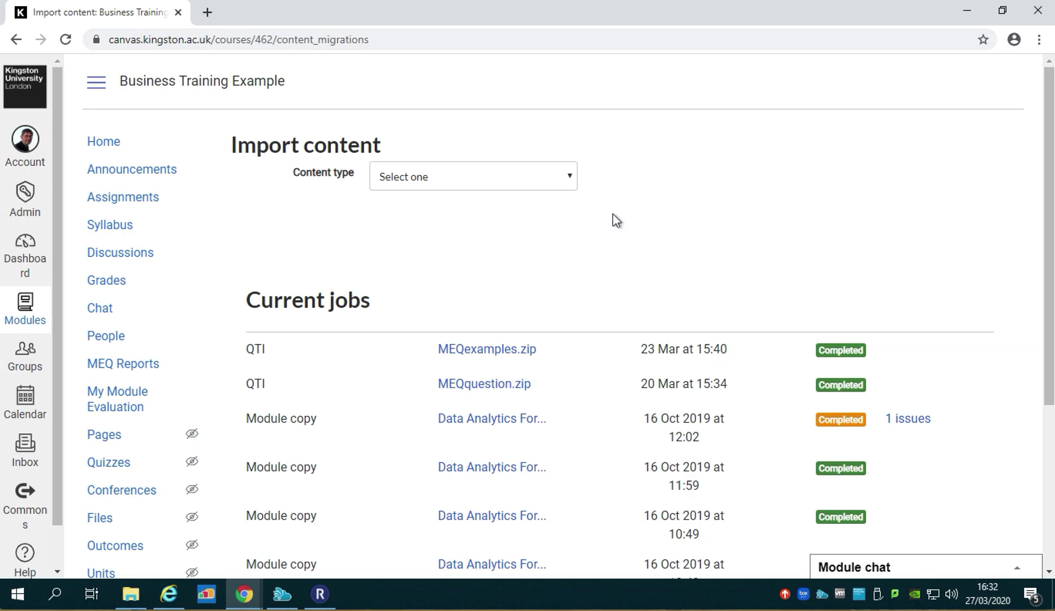
# Choose QTI .zip file as the import content type
pyautogui.click(573, 181)
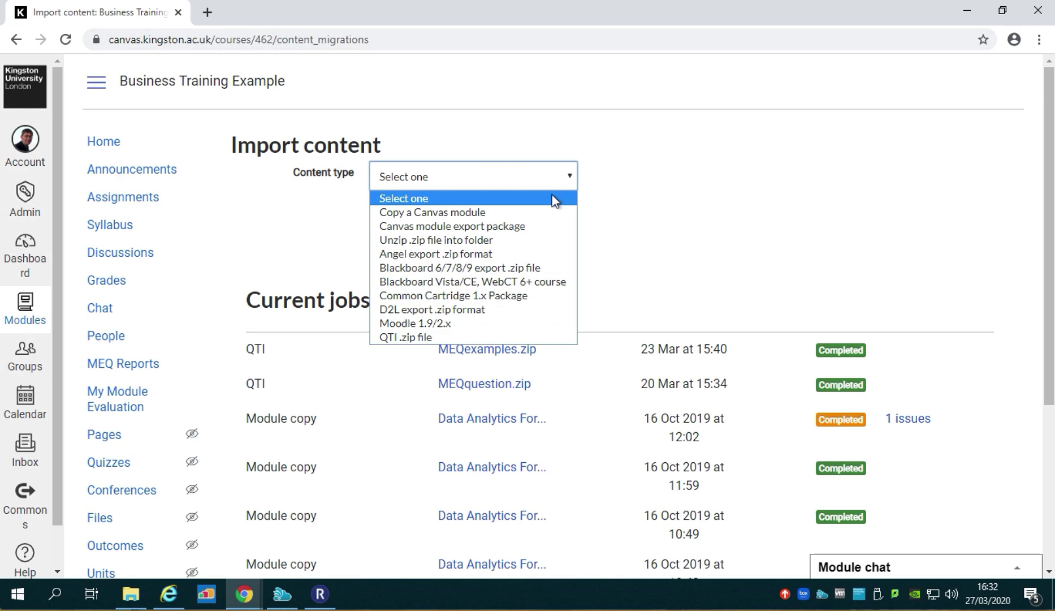
pyautogui.click(527, 336)
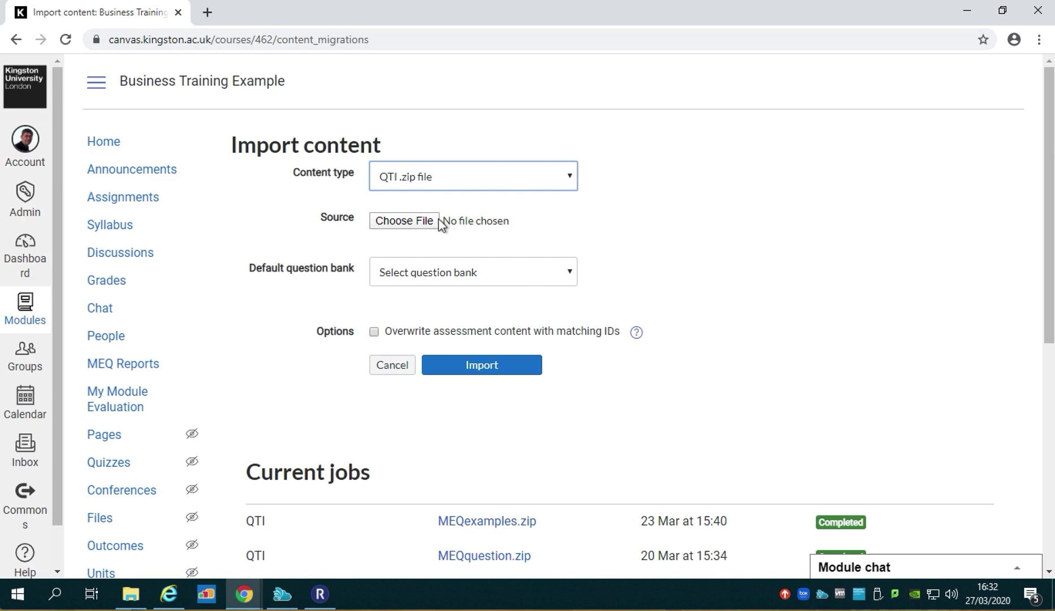
# Attach MCQexample1.zip from the MCQs folder as the import source file
pyautogui.click(398, 223)
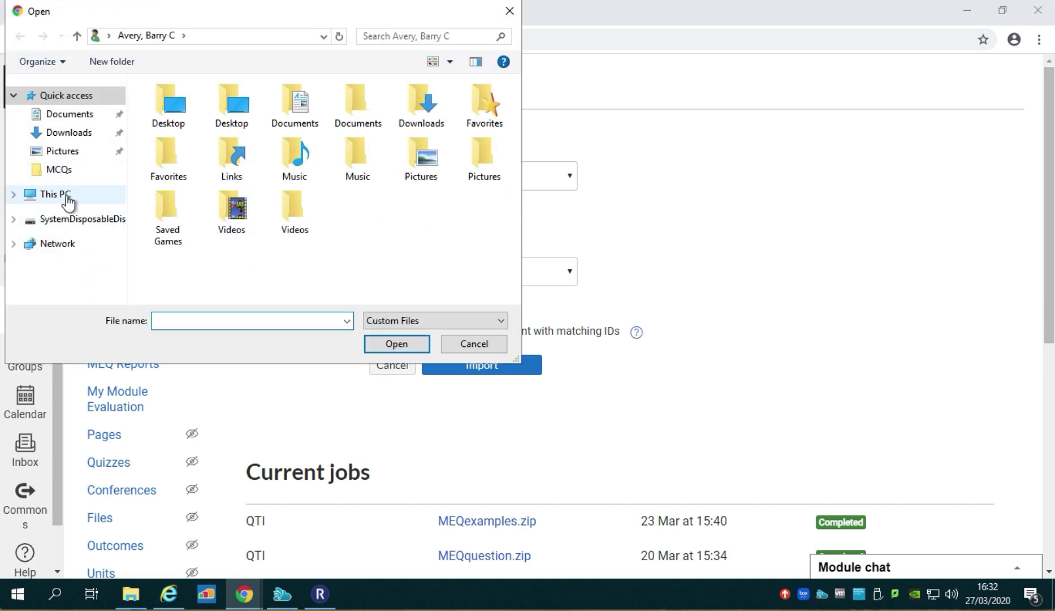
pyautogui.click(57, 169)
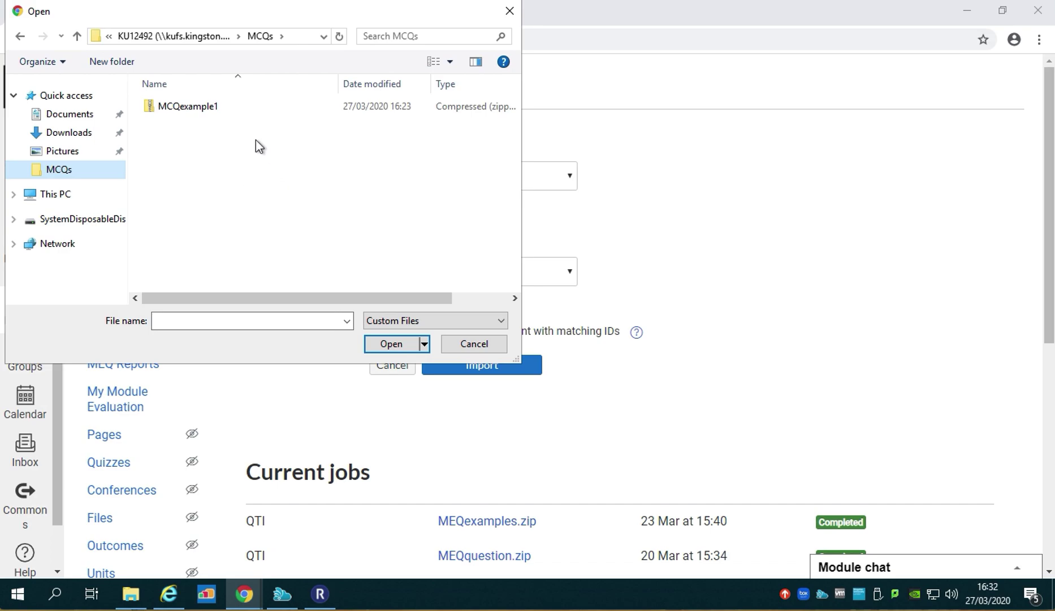
pyautogui.click(188, 103)
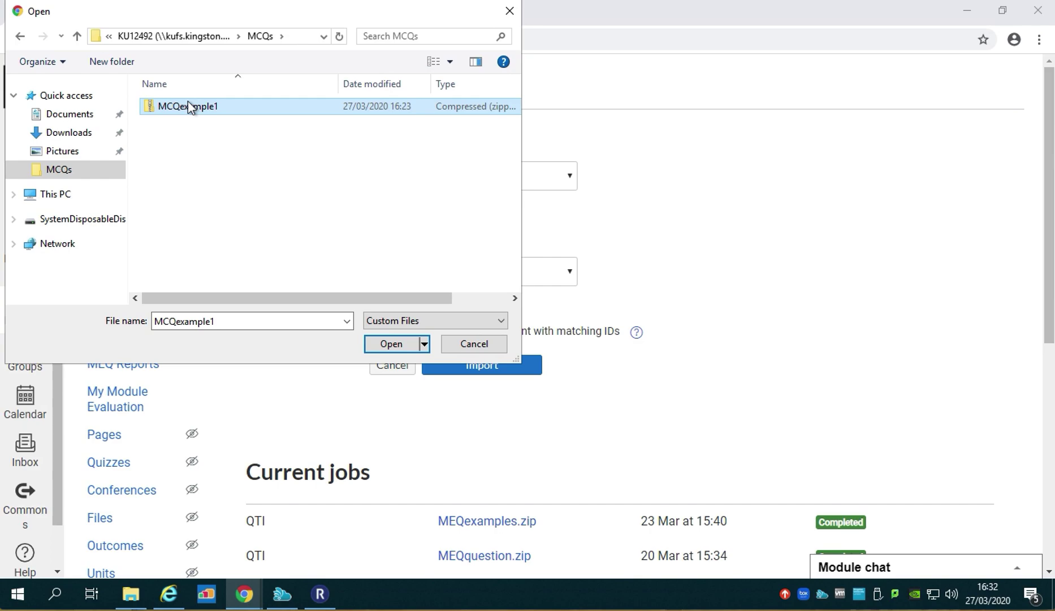
pyautogui.click(384, 347)
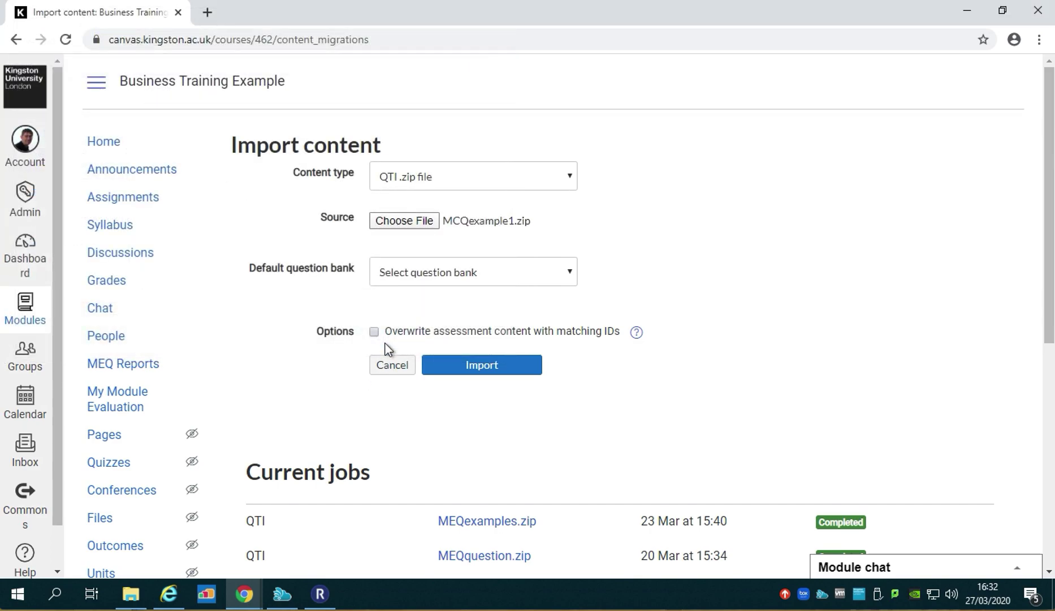
# Run the import of MCQexample1.zip with no default question bank set
pyautogui.click(573, 273)
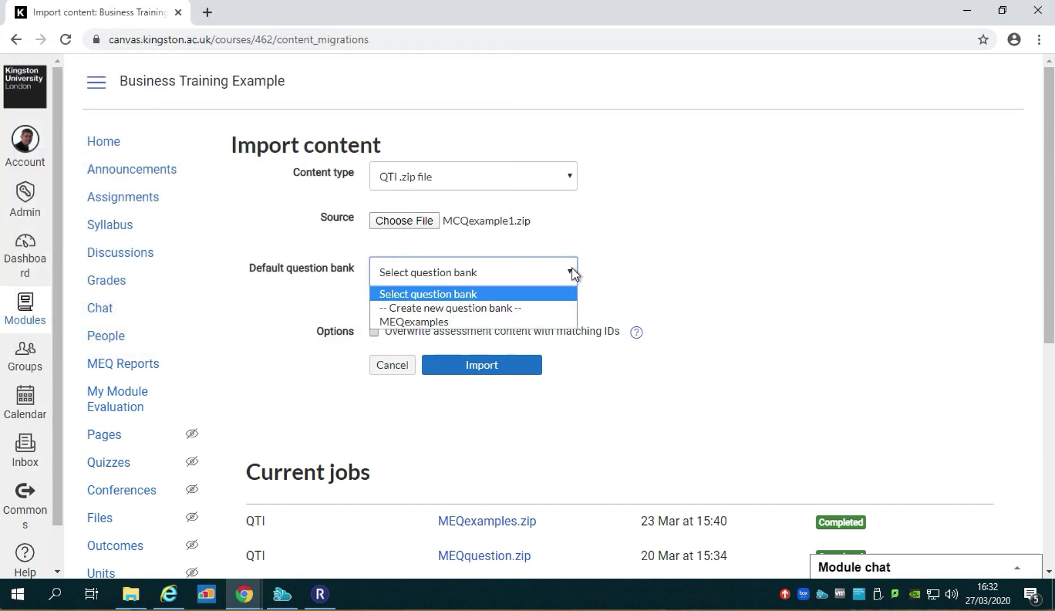
pyautogui.click(638, 266)
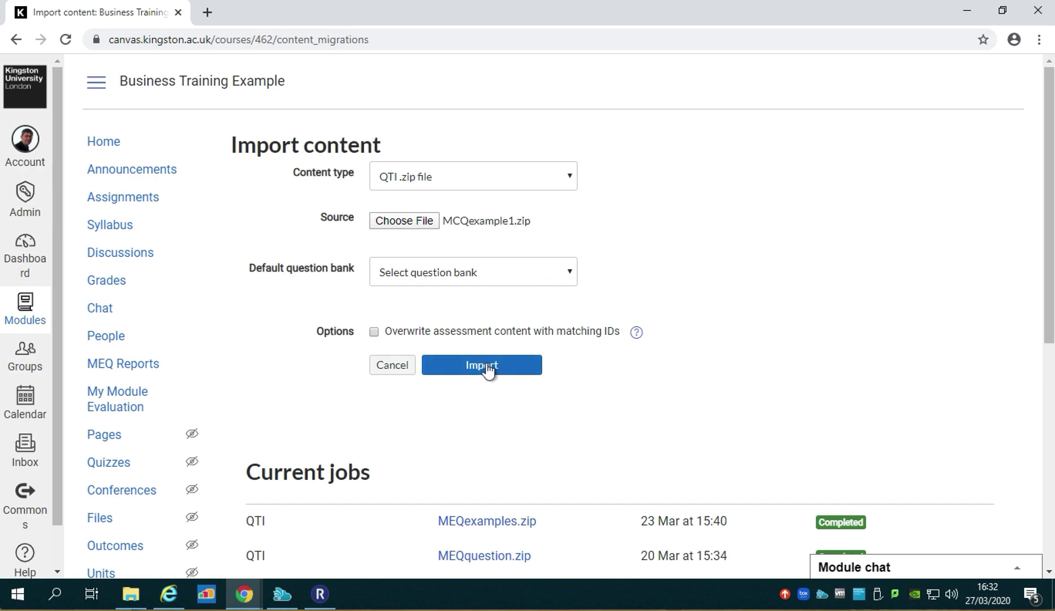
pyautogui.click(487, 366)
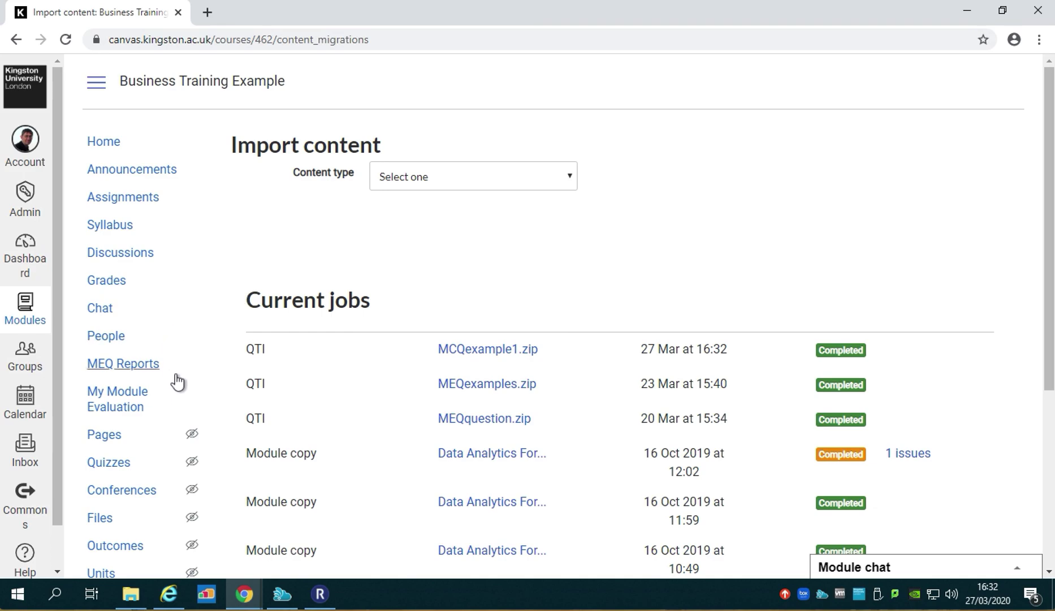
# From the Quizzes list, view the imported MCQexample1 quiz in student preview
pyautogui.click(115, 466)
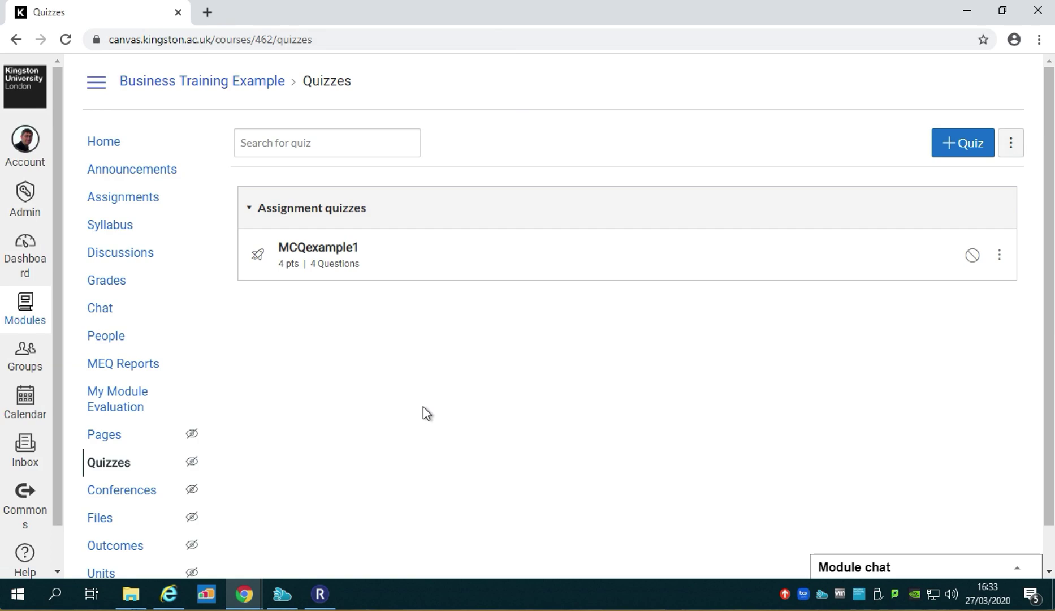
pyautogui.click(344, 252)
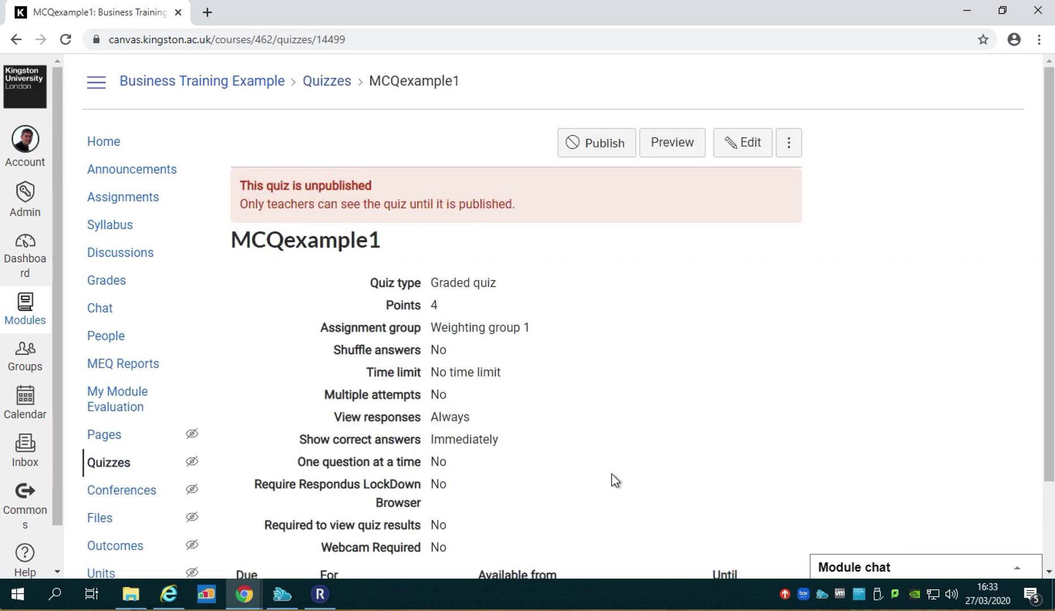
pyautogui.scroll(-2, 612, 479)
pyautogui.scroll(2, 612, 479)
pyautogui.click(681, 144)
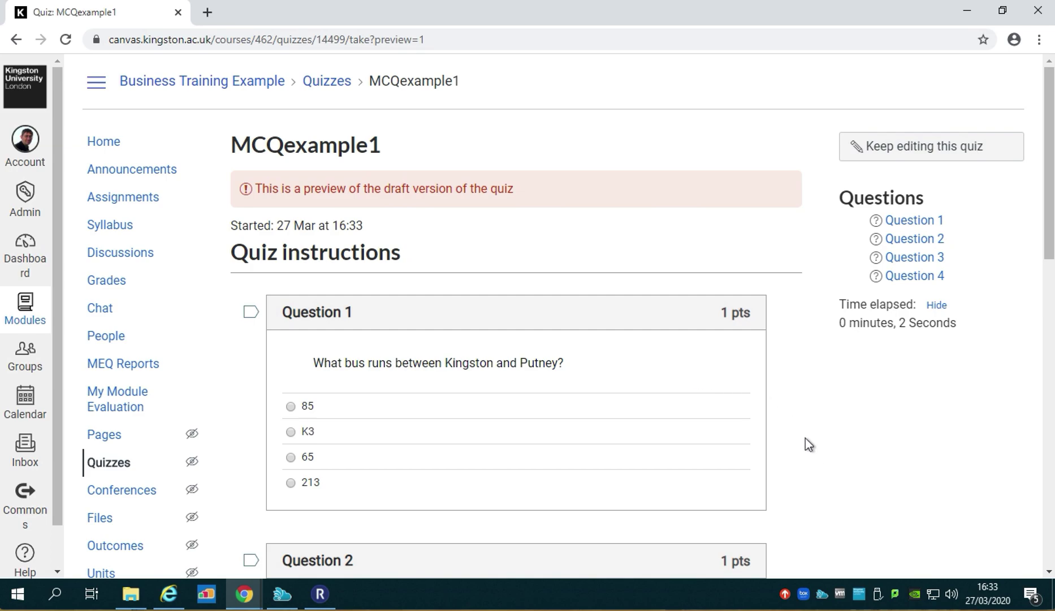
pyautogui.scroll(-1, 797, 435)
pyautogui.scroll(-10, 798, 435)
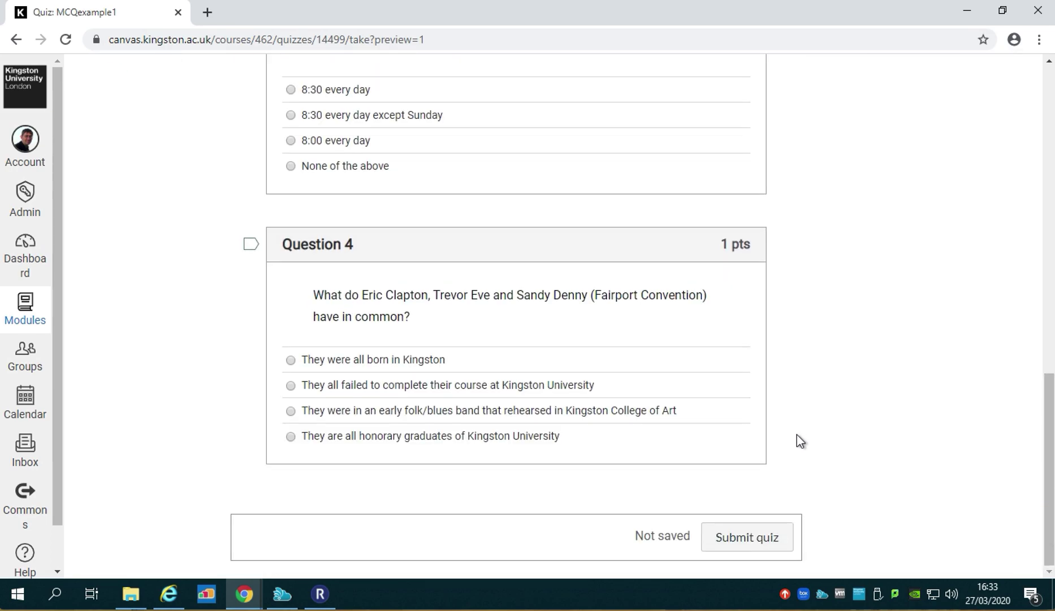
pyautogui.scroll(5, 797, 440)
pyautogui.scroll(5, 797, 440)
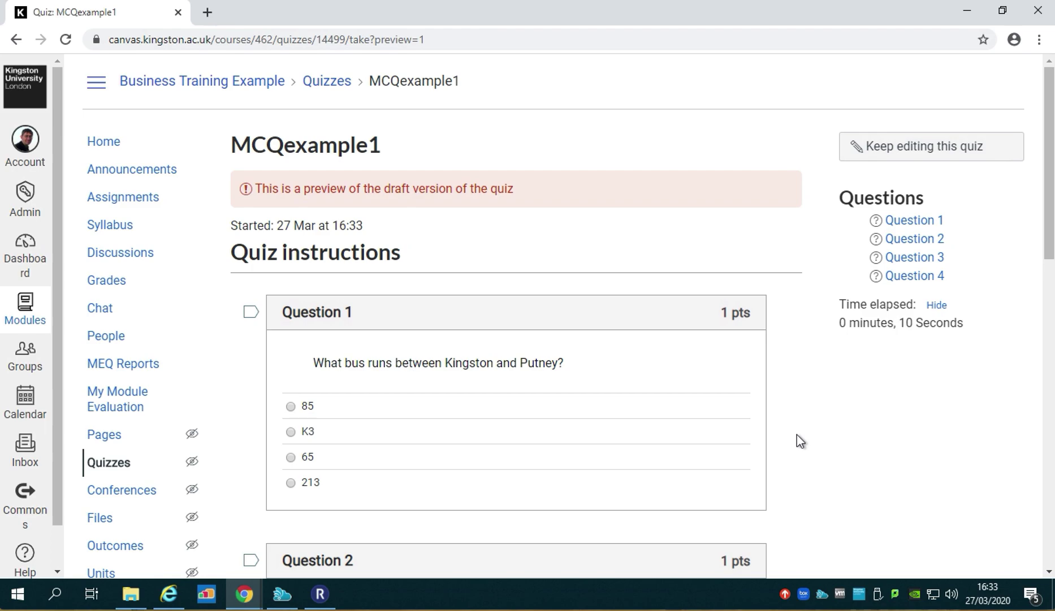
# Return from the preview to keep editing the MCQexample1 quiz
pyautogui.click(889, 151)
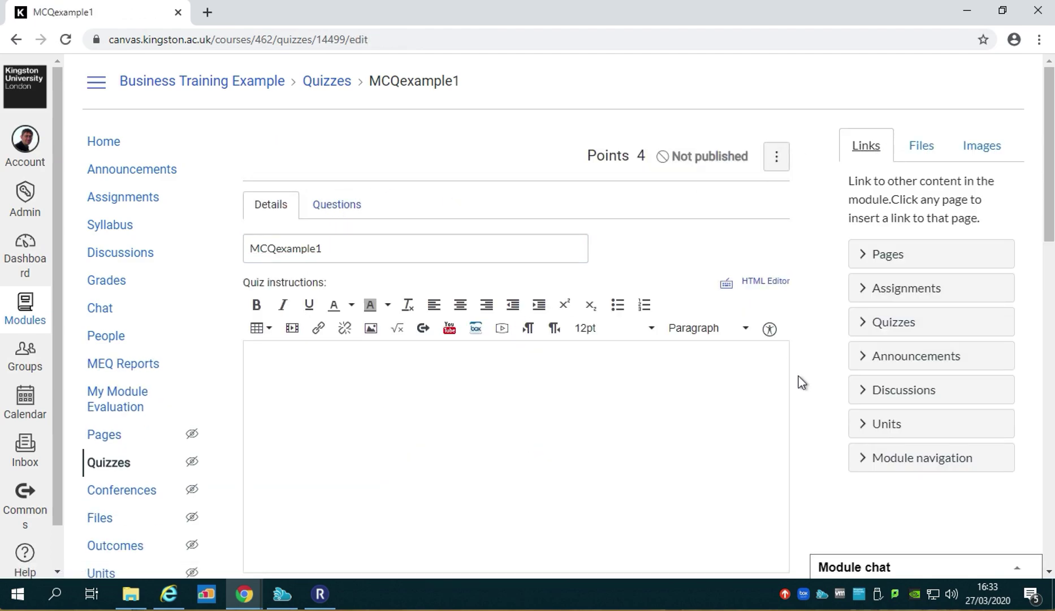
pyautogui.scroll(-2, 810, 350)
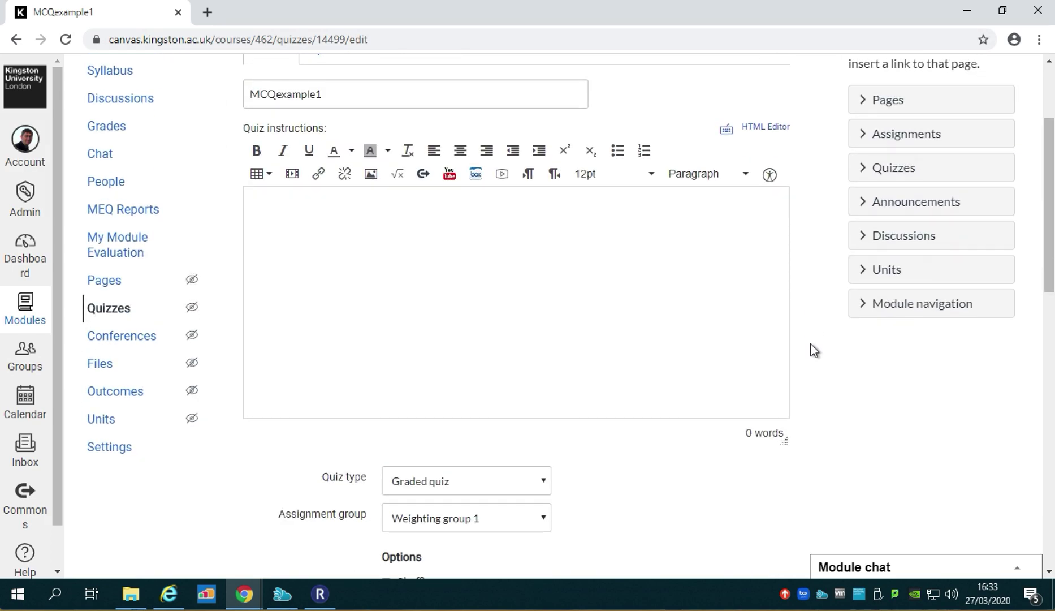
pyautogui.scroll(2, 810, 350)
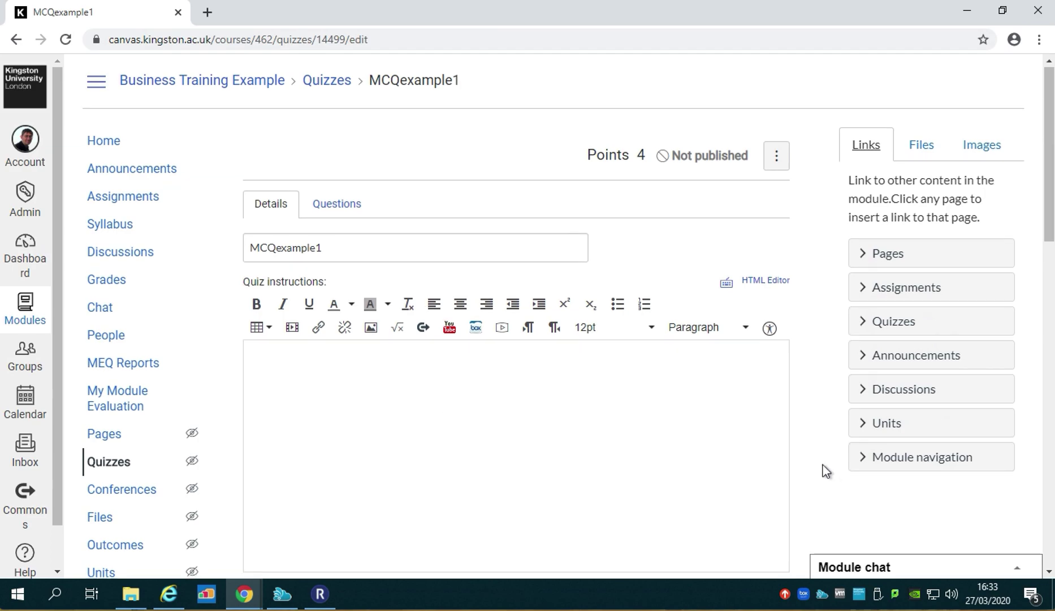
pyautogui.scroll(-10, 825, 471)
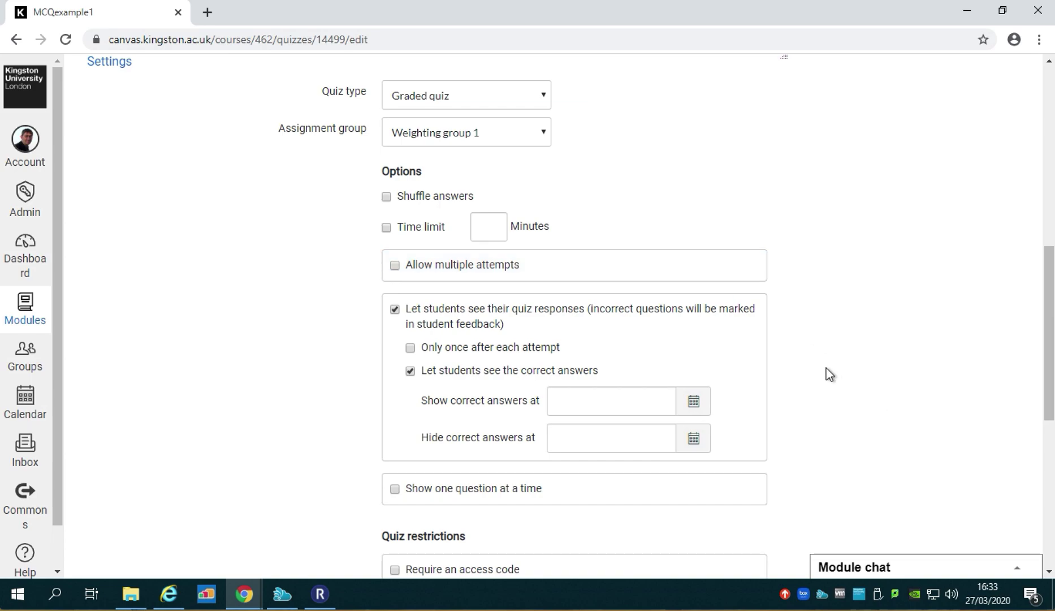
pyautogui.scroll(-1, 819, 444)
pyautogui.scroll(-3, 819, 444)
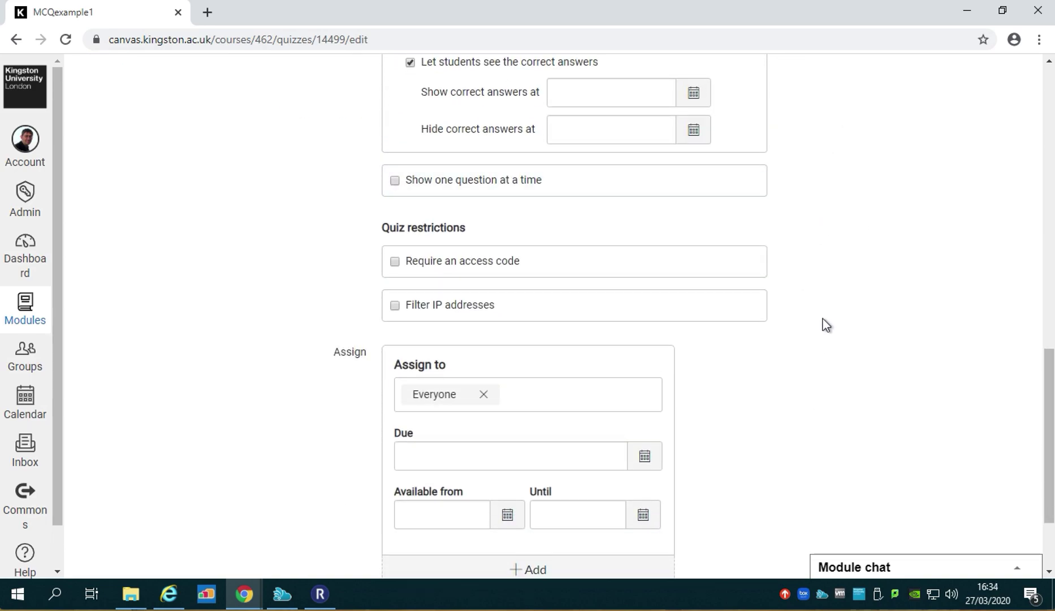
pyautogui.scroll(10, 835, 273)
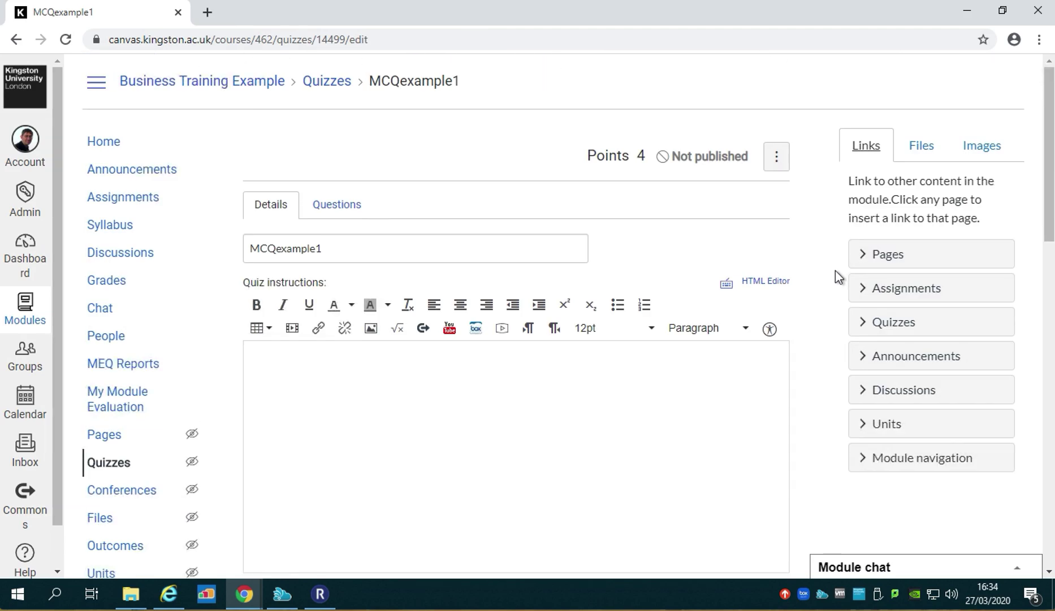
# In the Questions list, edit the first question about the bus to review its answers
pyautogui.click(348, 212)
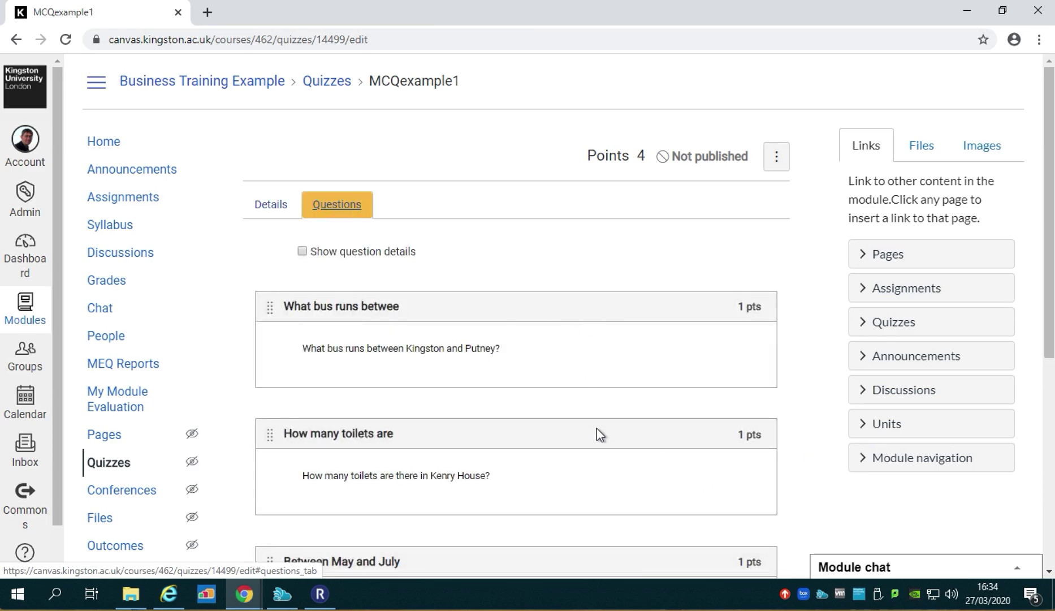
pyautogui.scroll(-5, 590, 373)
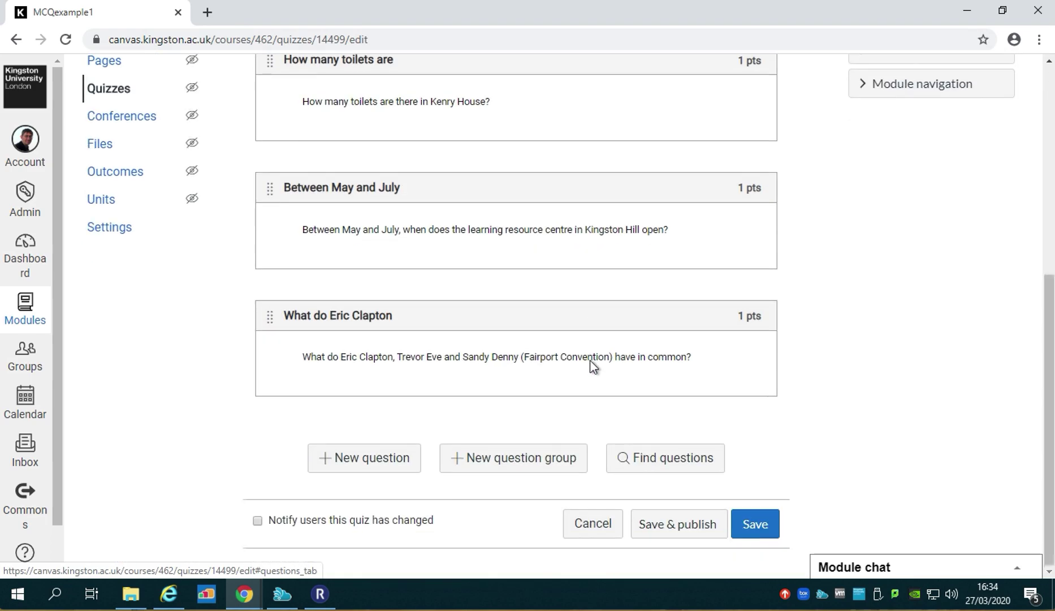
pyautogui.scroll(5, 590, 366)
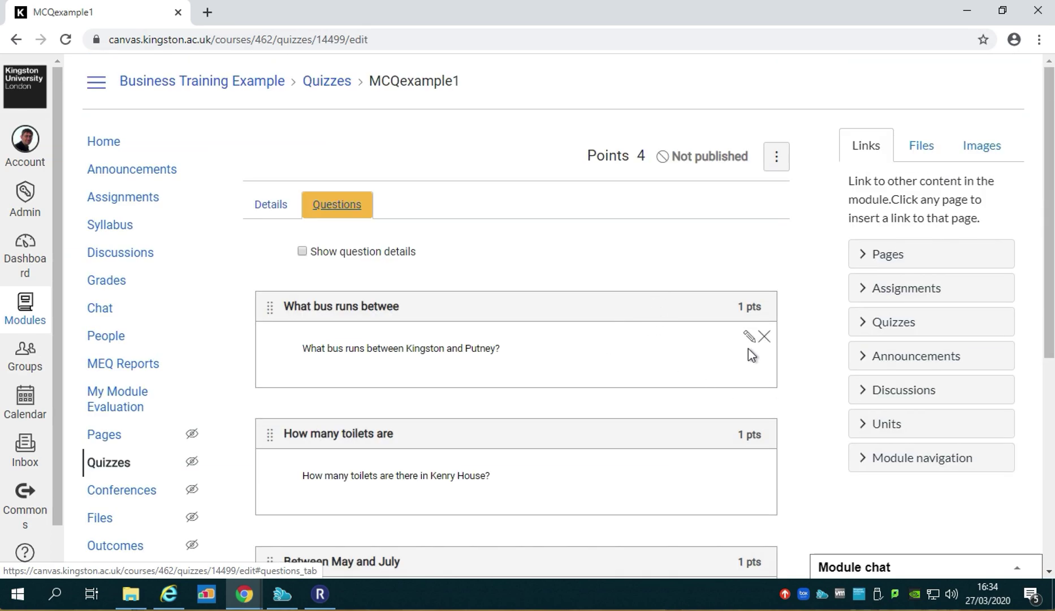
pyautogui.click(748, 336)
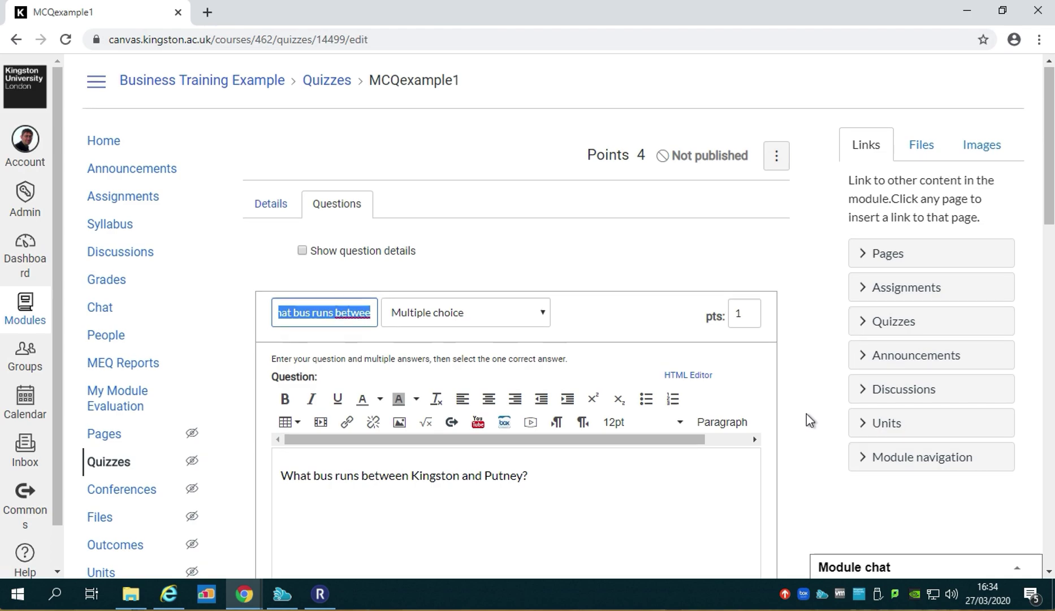
pyautogui.scroll(-7, 807, 414)
pyautogui.scroll(1, 807, 414)
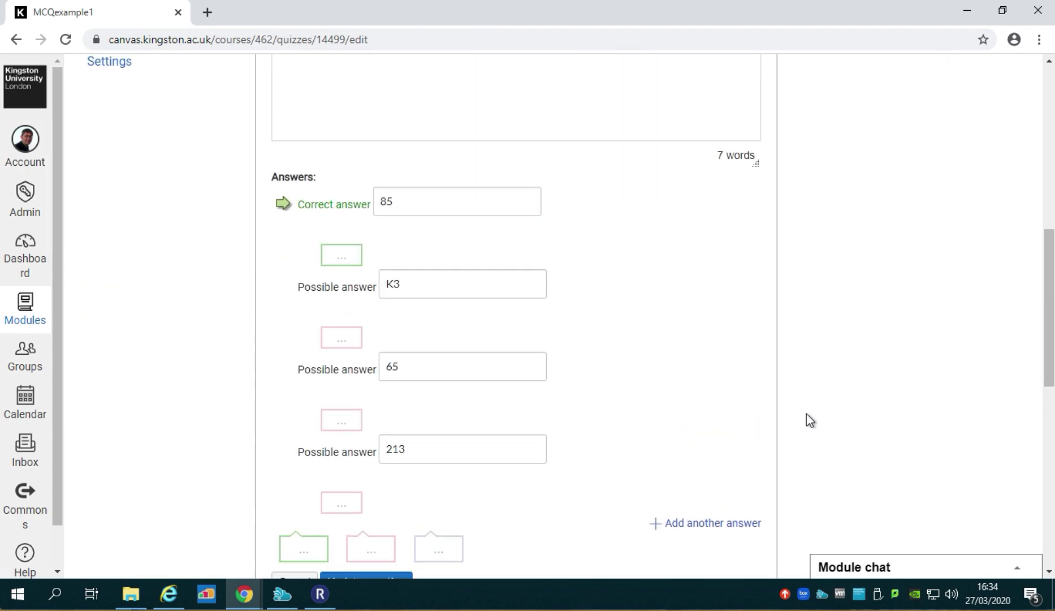
pyautogui.scroll(6, 806, 414)
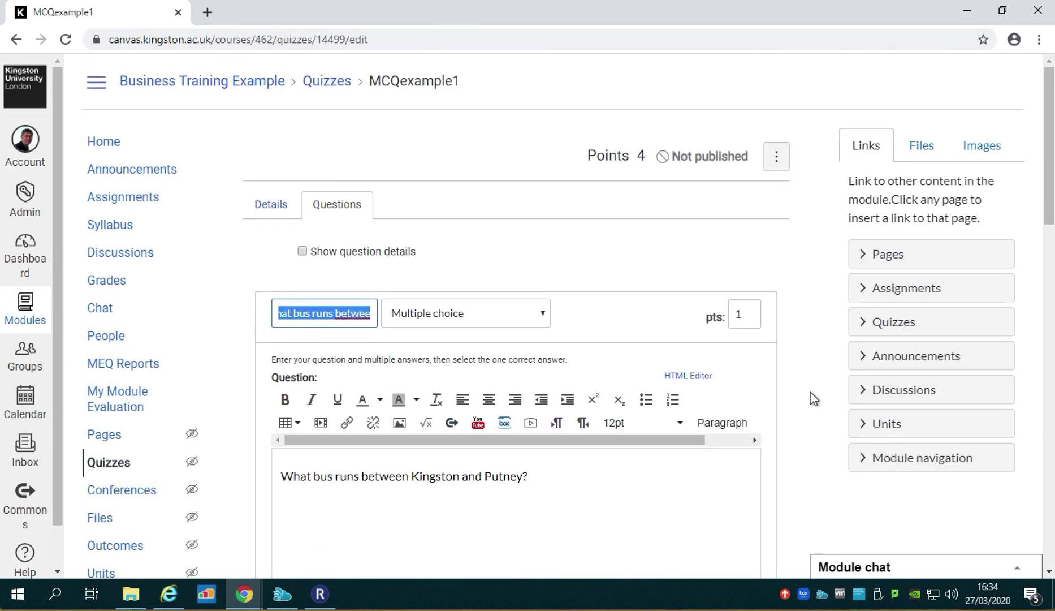
# From the Quizzes list, go to Manage question banks for the course
pyautogui.click(119, 464)
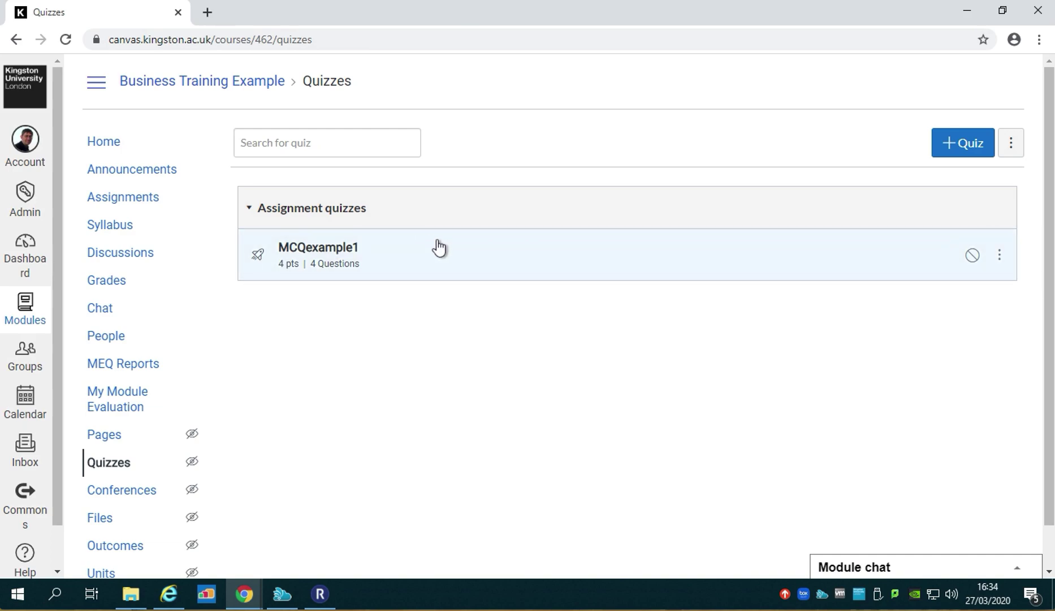
pyautogui.click(1015, 145)
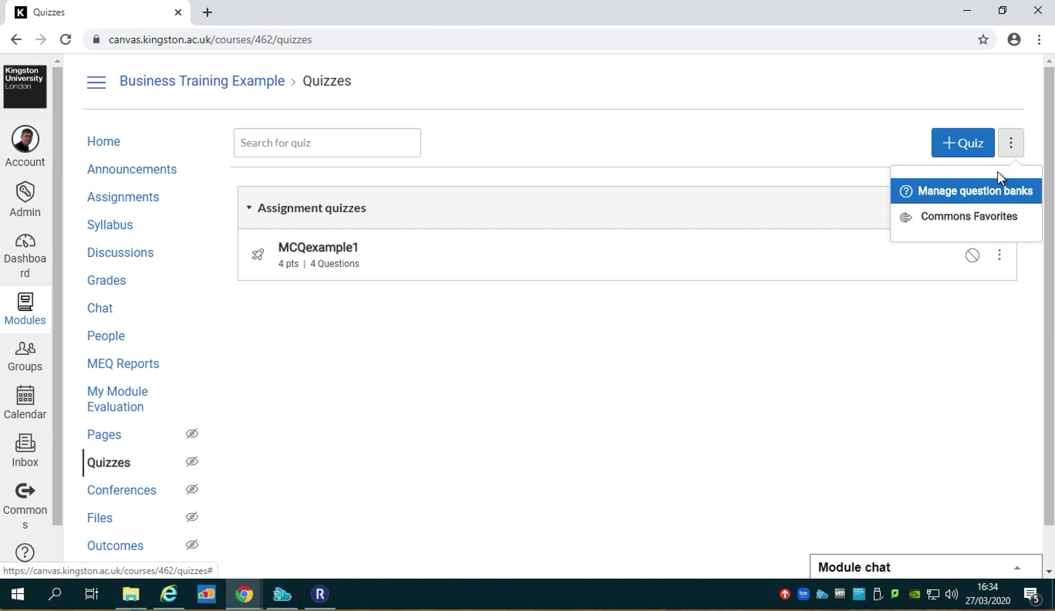
pyautogui.click(987, 192)
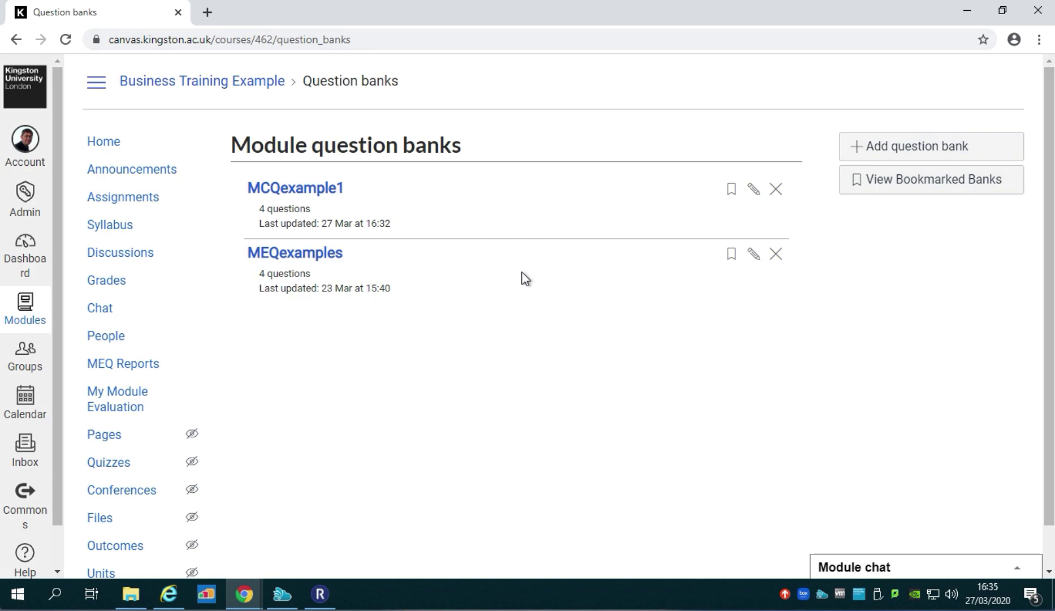
# View the MCQexample1 question bank's imported 1-point questions
pyautogui.click(314, 190)
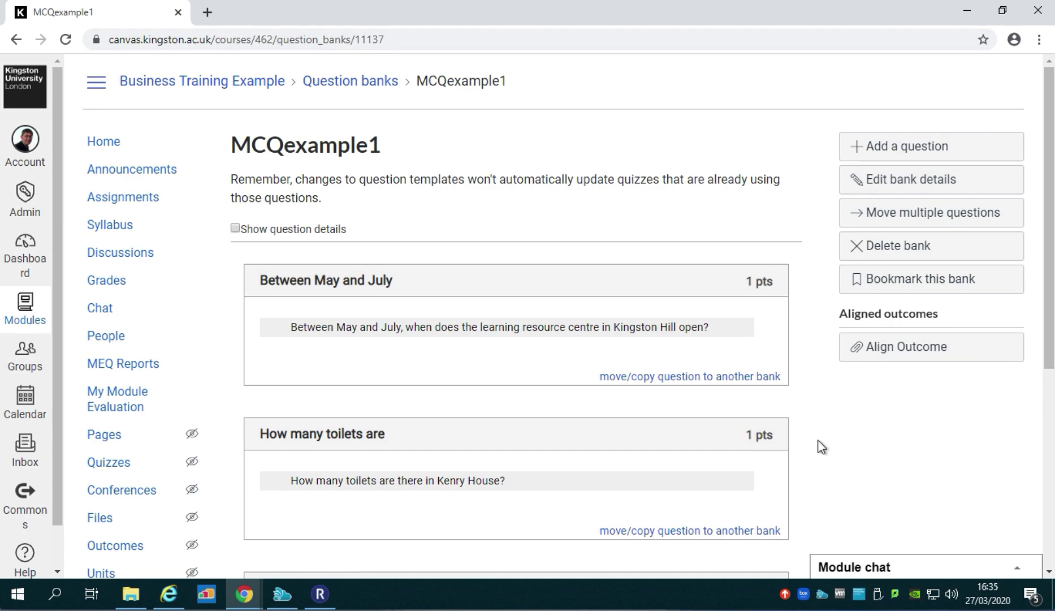
pyautogui.scroll(-4, 820, 447)
pyautogui.scroll(4, 819, 447)
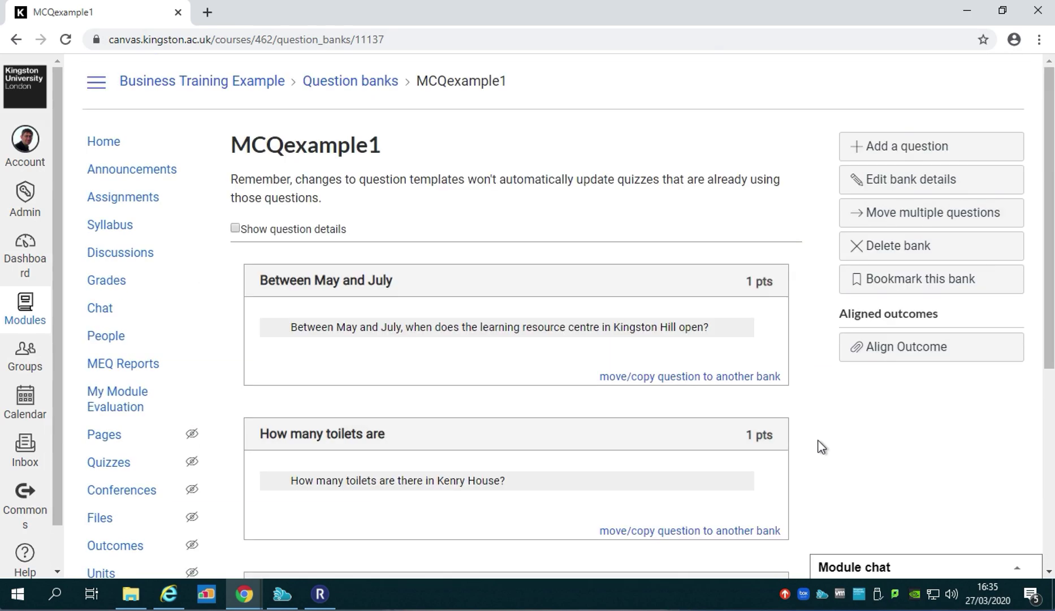